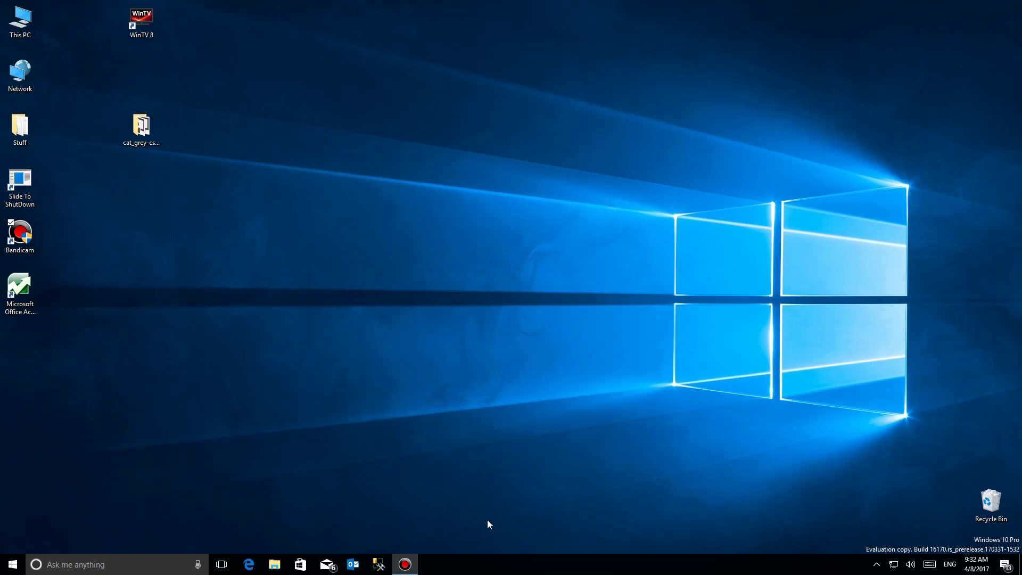
Step: Launch Edge and load foxnews.com in a new tab alongside CNN and ABC News
left_click(248, 564)
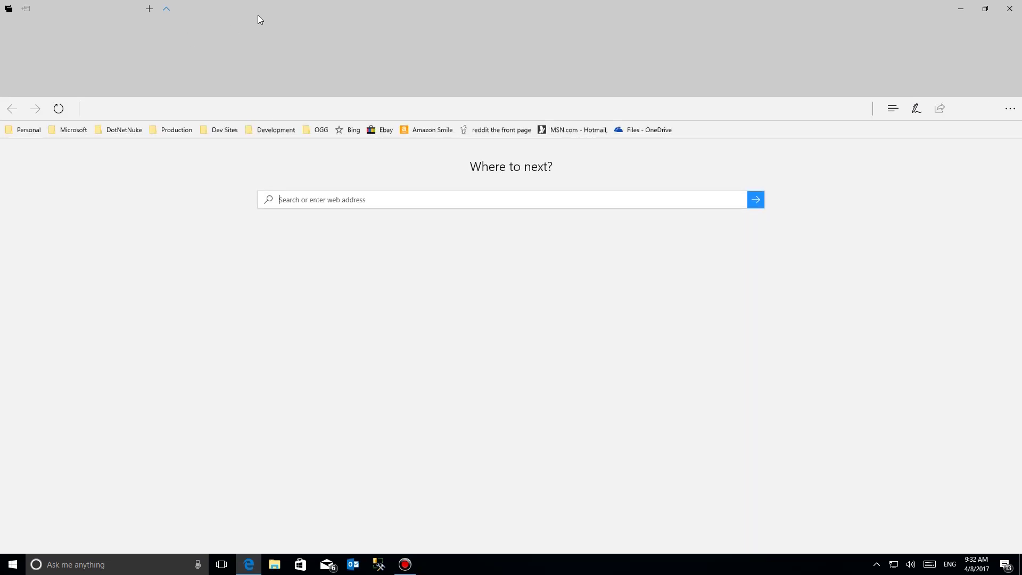
left_click(165, 8)
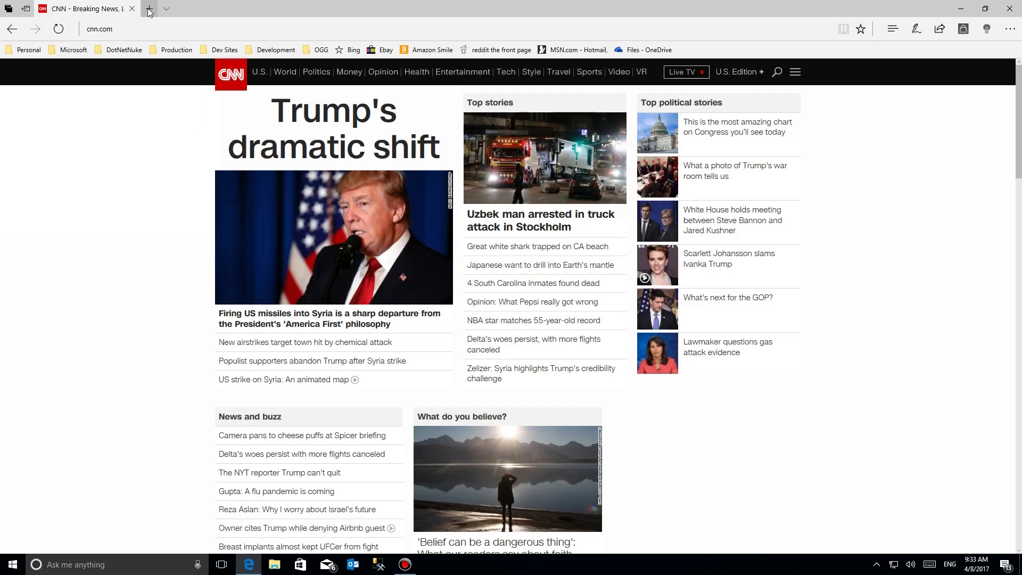
left_click(149, 11)
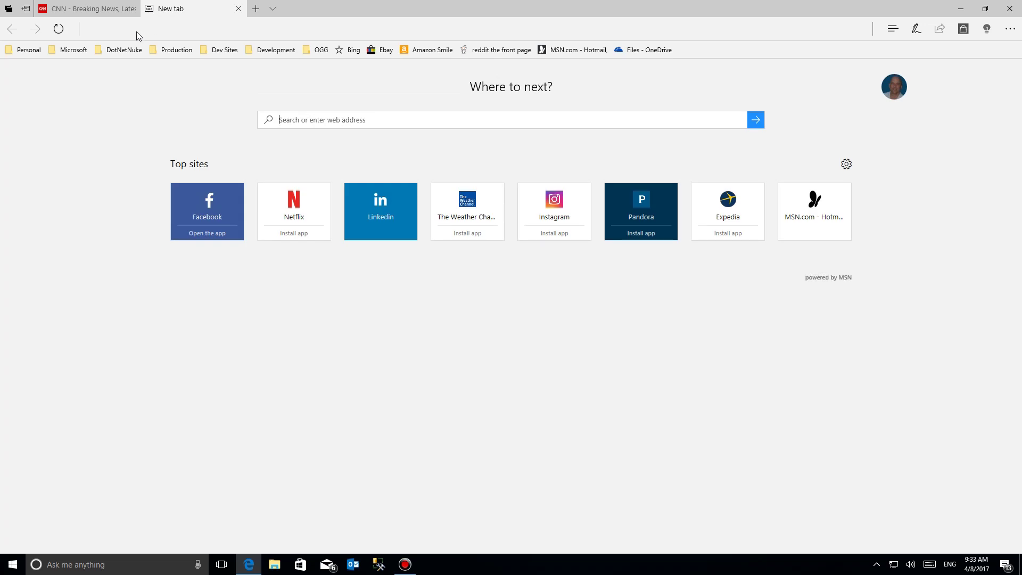
type("fox")
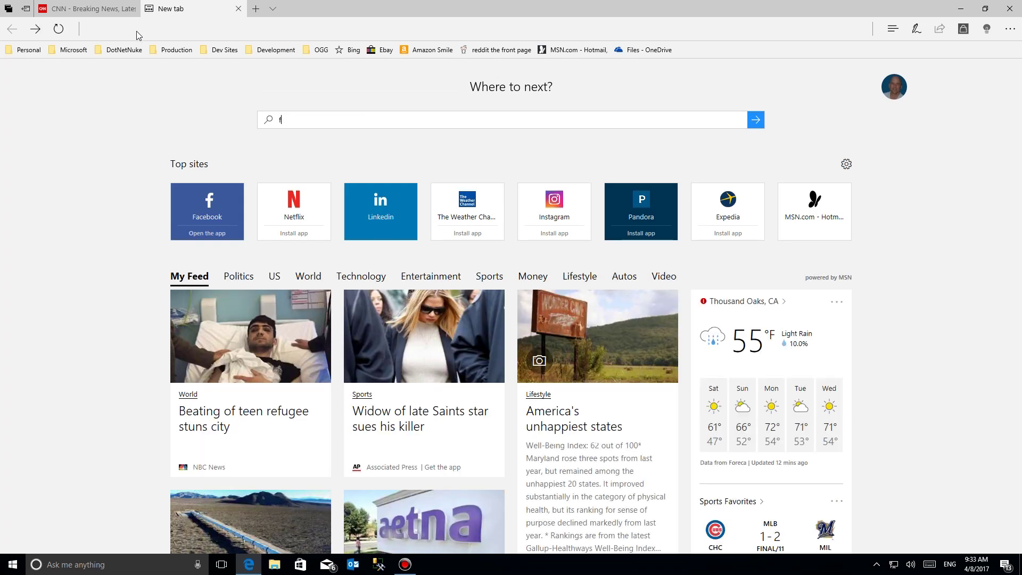
key("Return")
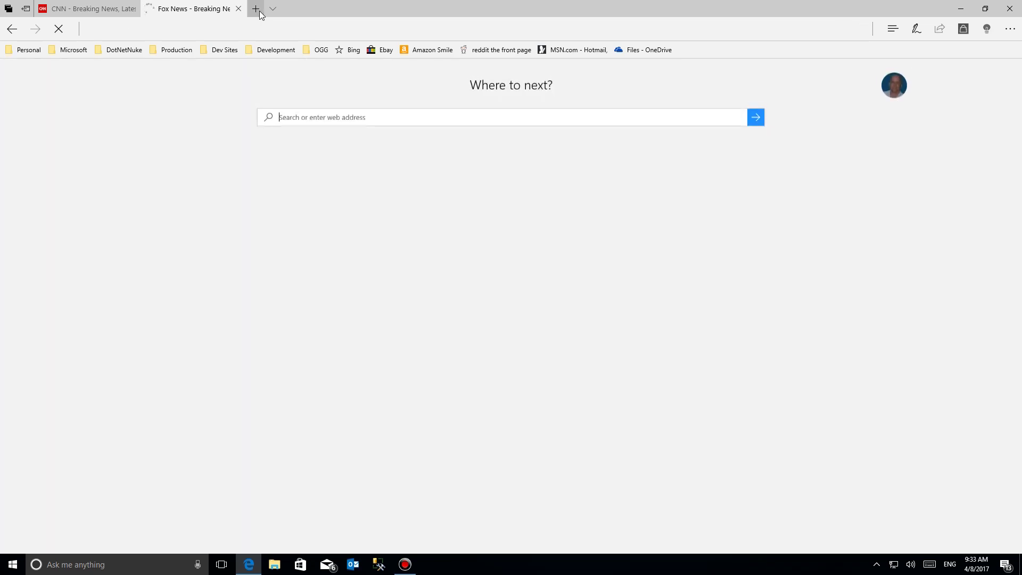
left_click(182, 9)
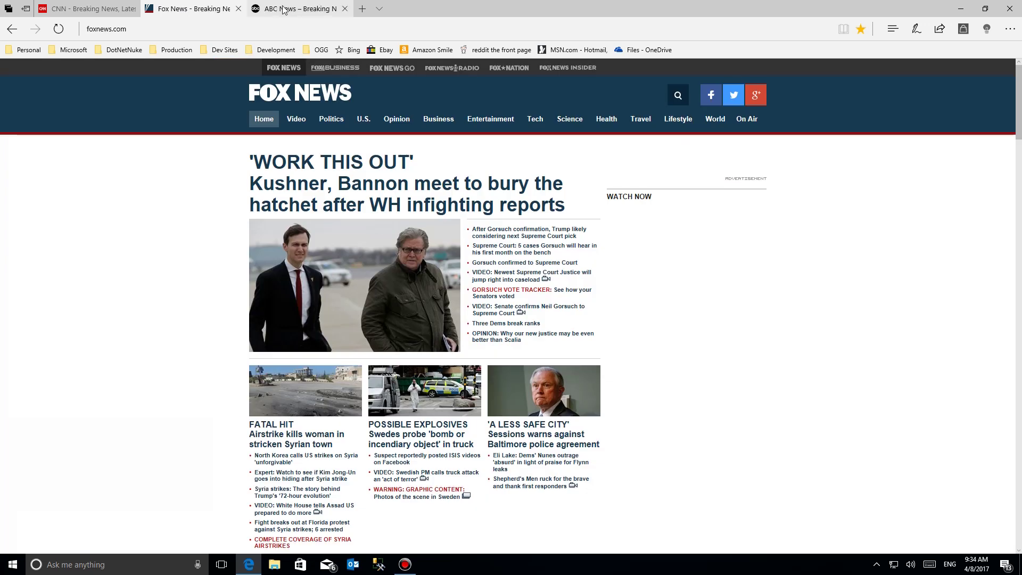
Step: Switch between the Fox News and ABC News tabs, finishing on the ABC News homepage
left_click(284, 10)
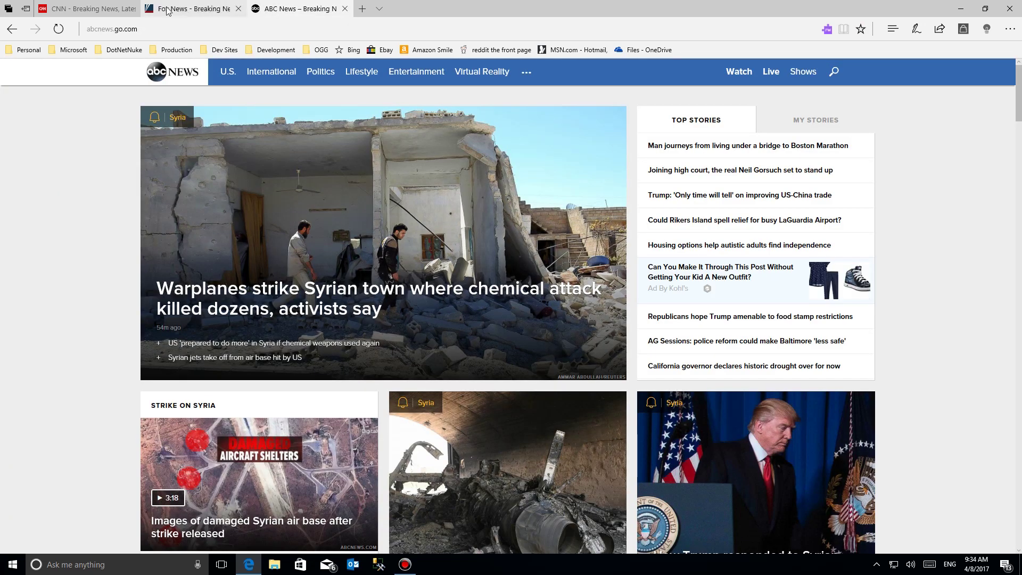
mouse_move(172, 11)
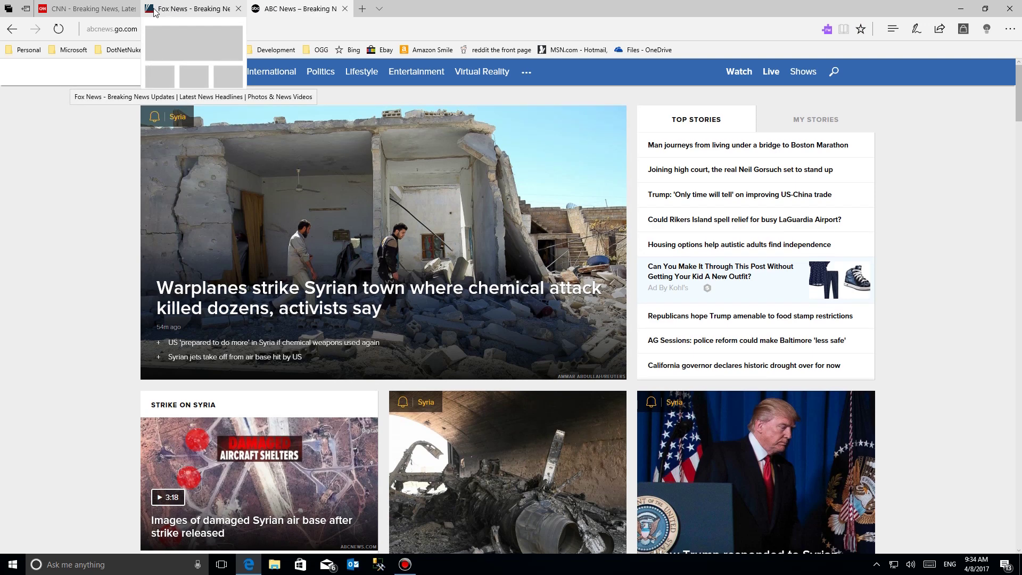
mouse_move(116, 11)
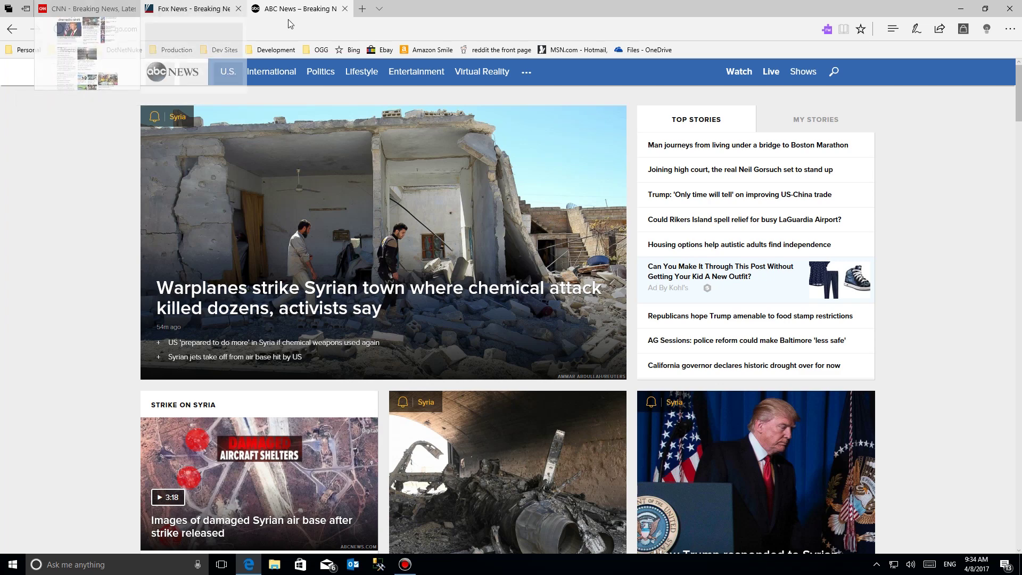
left_click(212, 13)
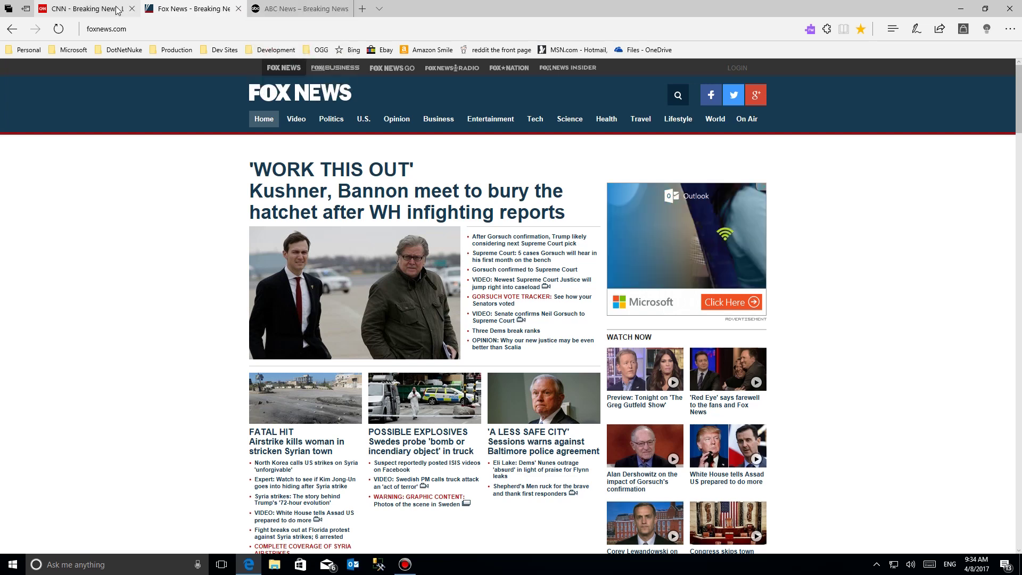
left_click(311, 11)
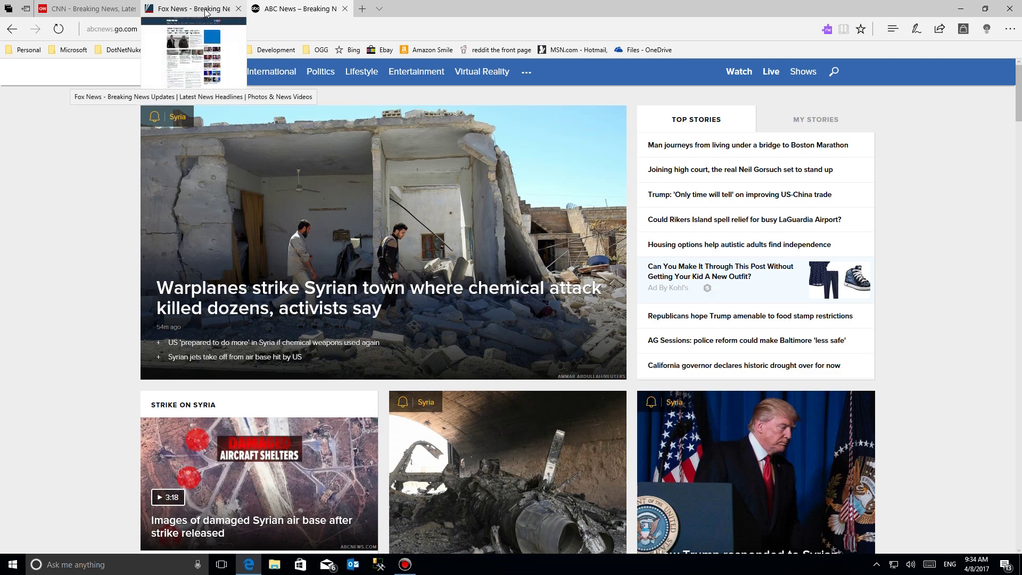
mouse_move(89, 9)
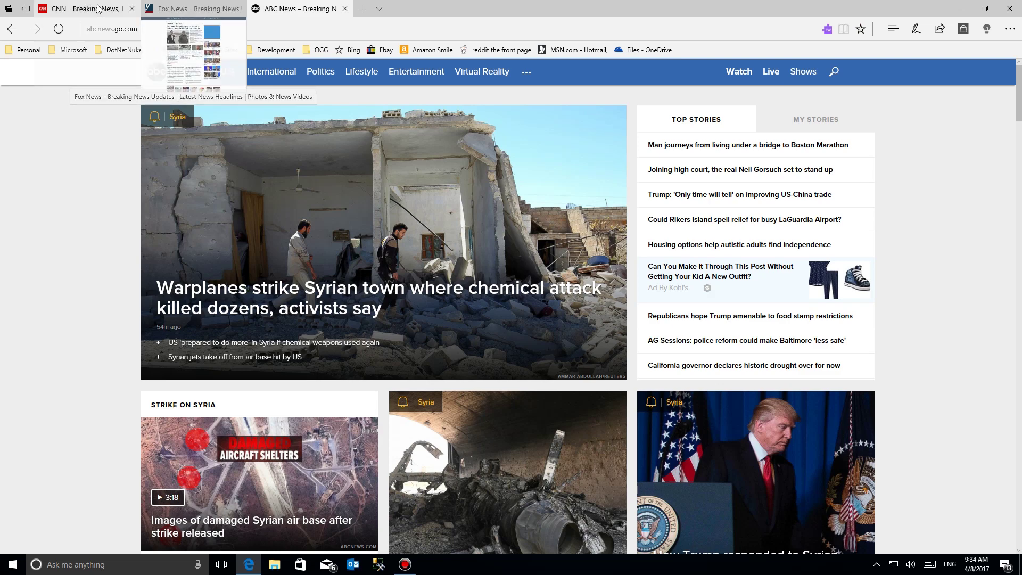
left_click(380, 9)
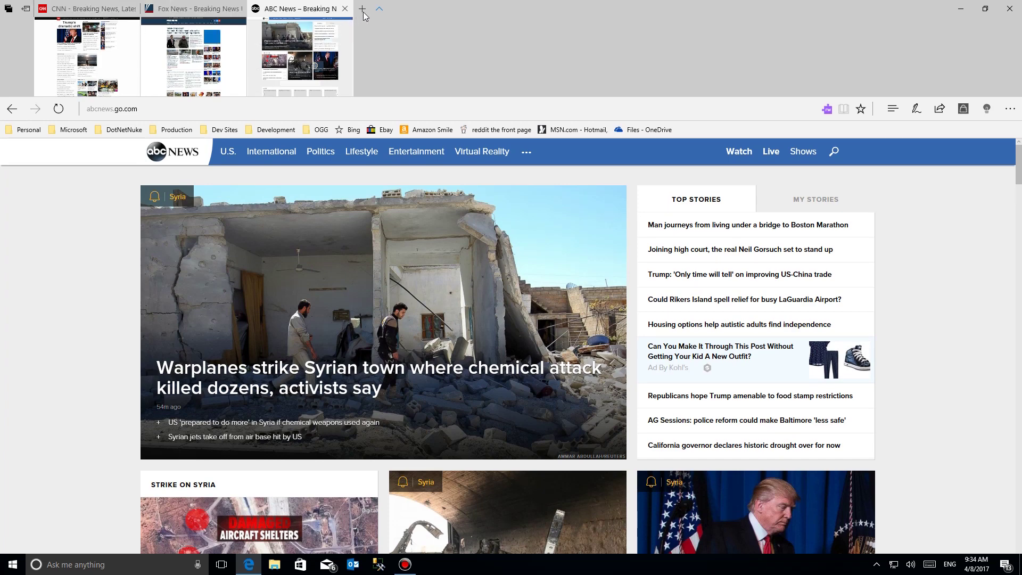
left_click(380, 9)
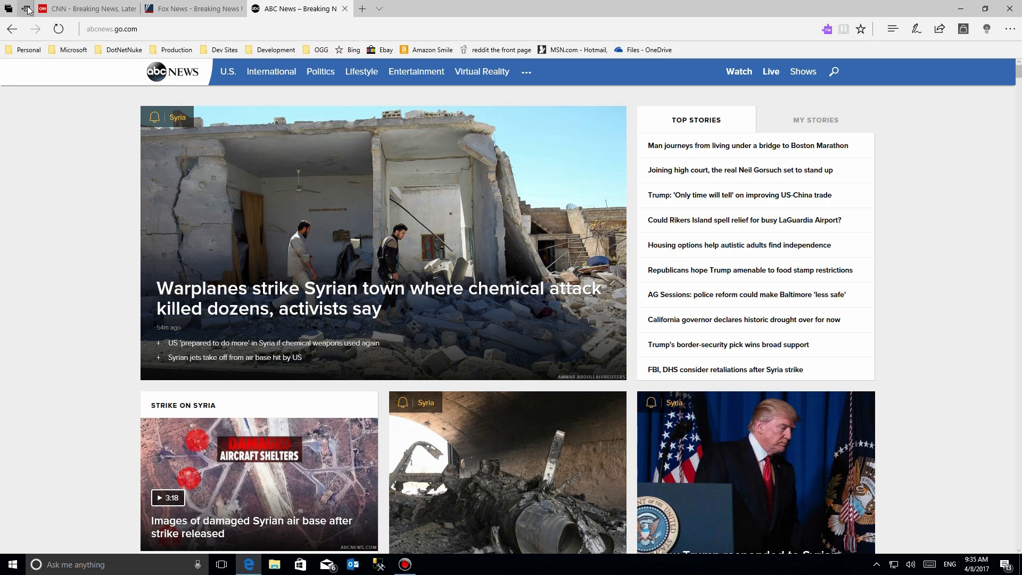
Step: Set aside the CNN, Fox News and ABC News tabs and delete the older six-tab group
left_click(25, 9)
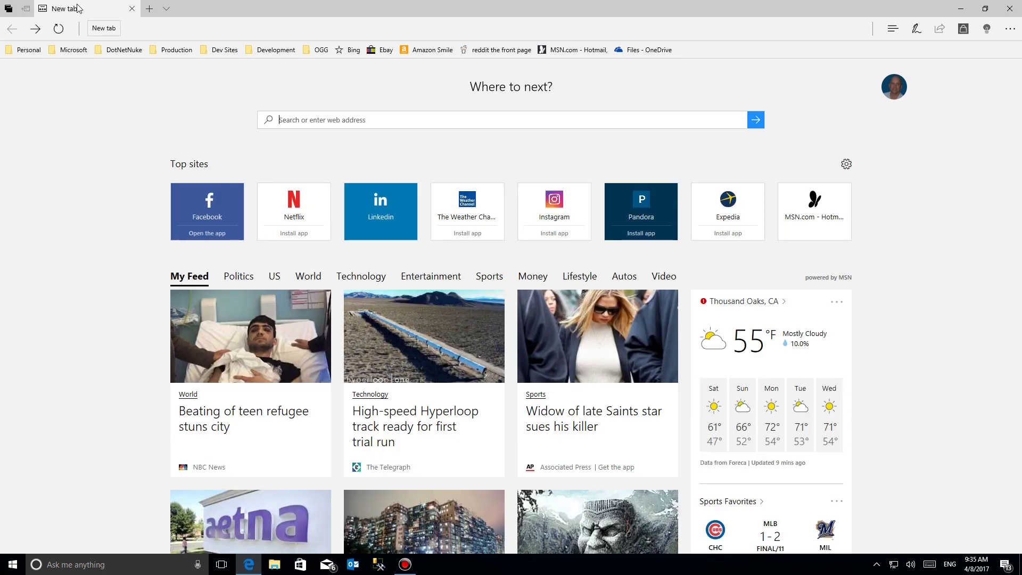
left_click(8, 10)
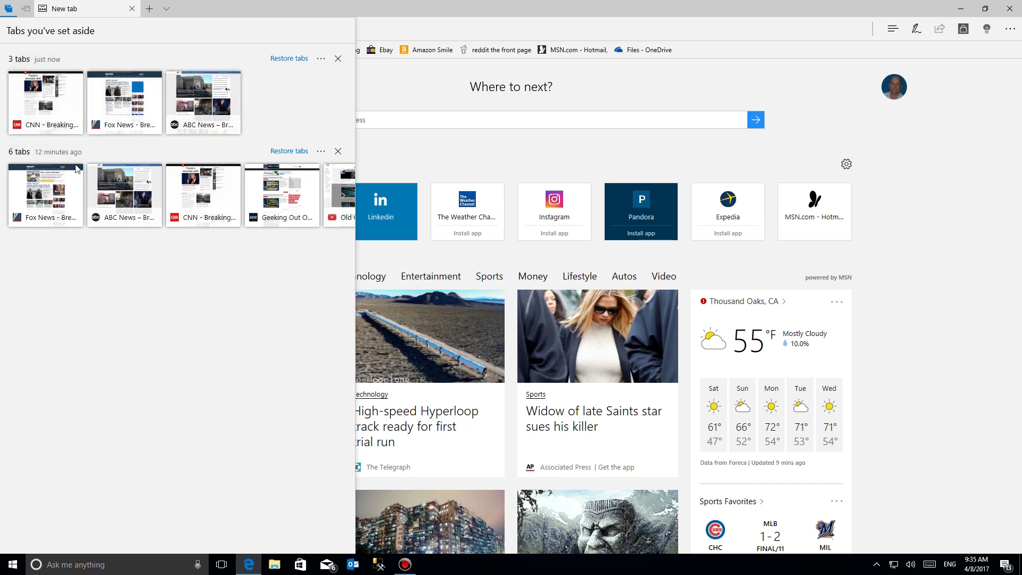
left_click(337, 152)
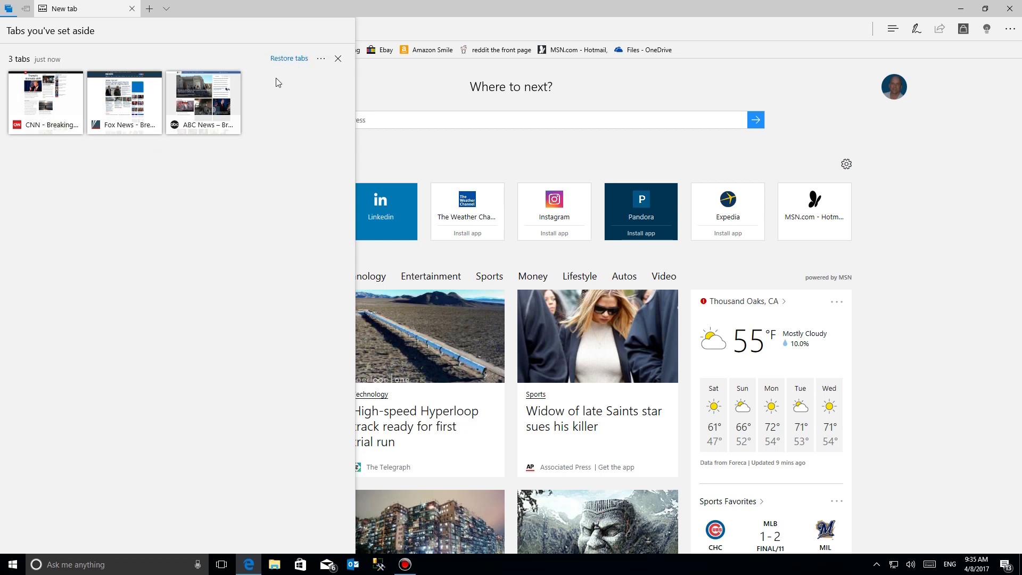
Step: Restore ABC News from the set-aside list and delete the remaining CNN and Fox News group
right_click(213, 105)
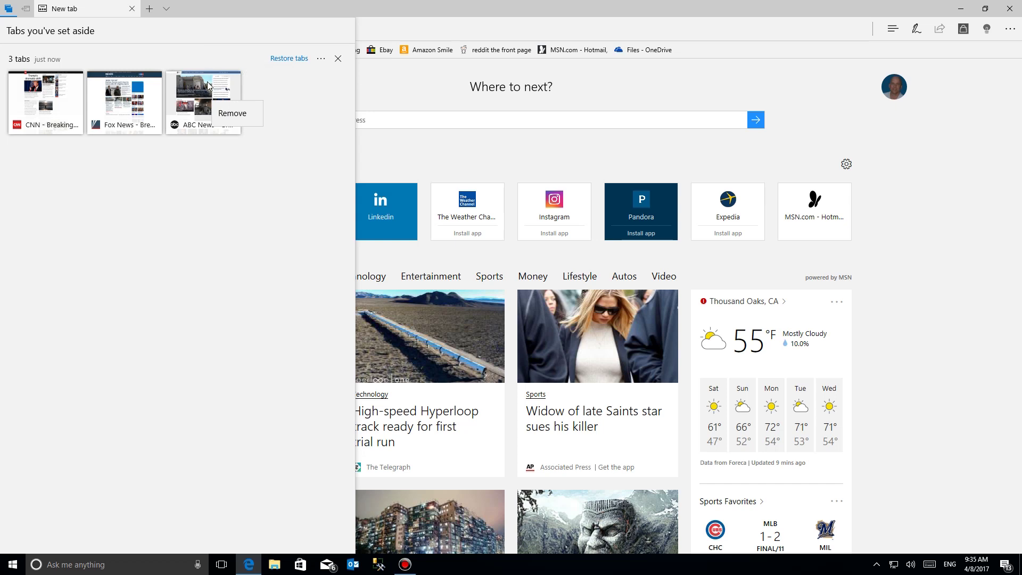
key("Escape")
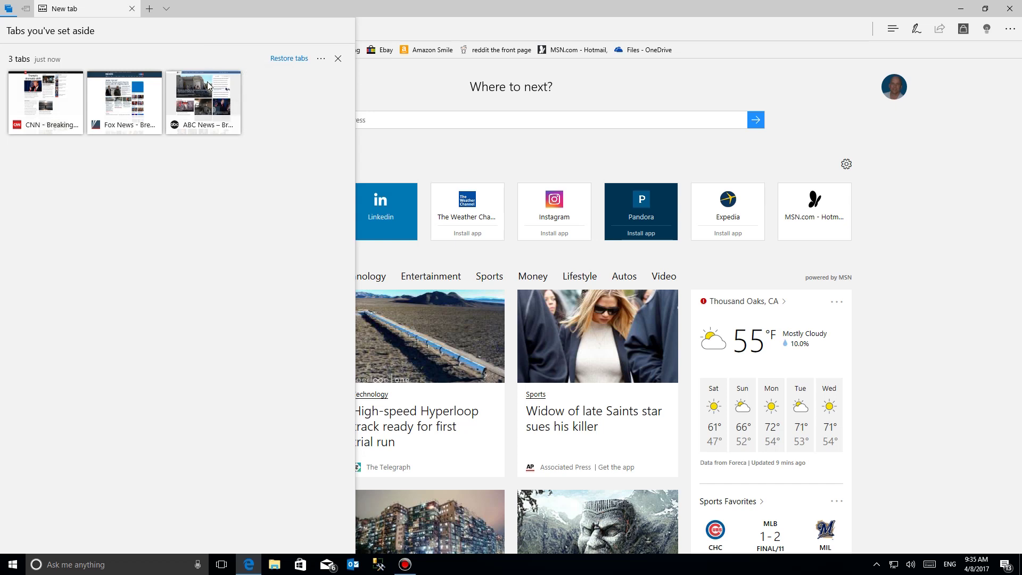
left_click(216, 102)
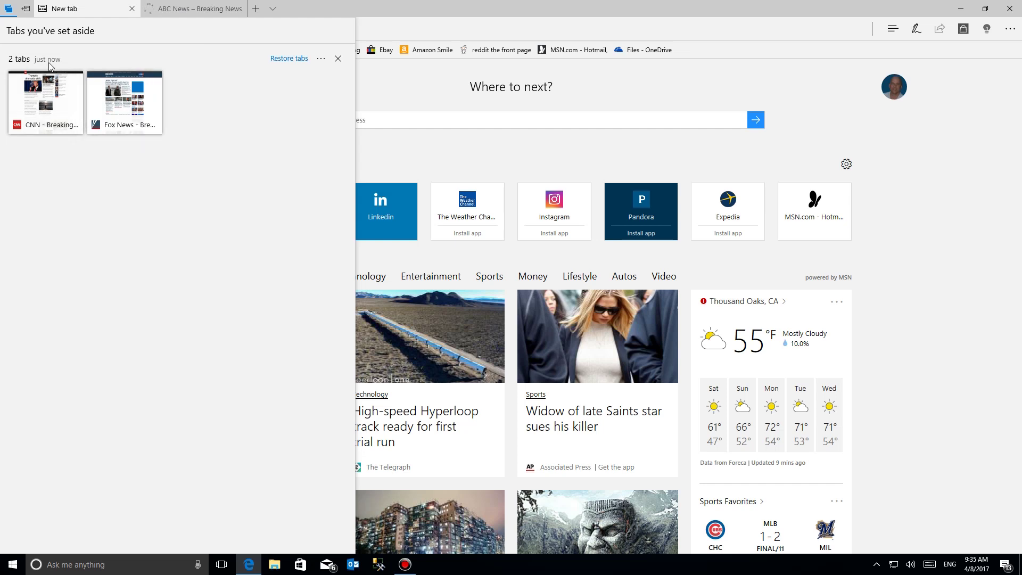
left_click(200, 8)
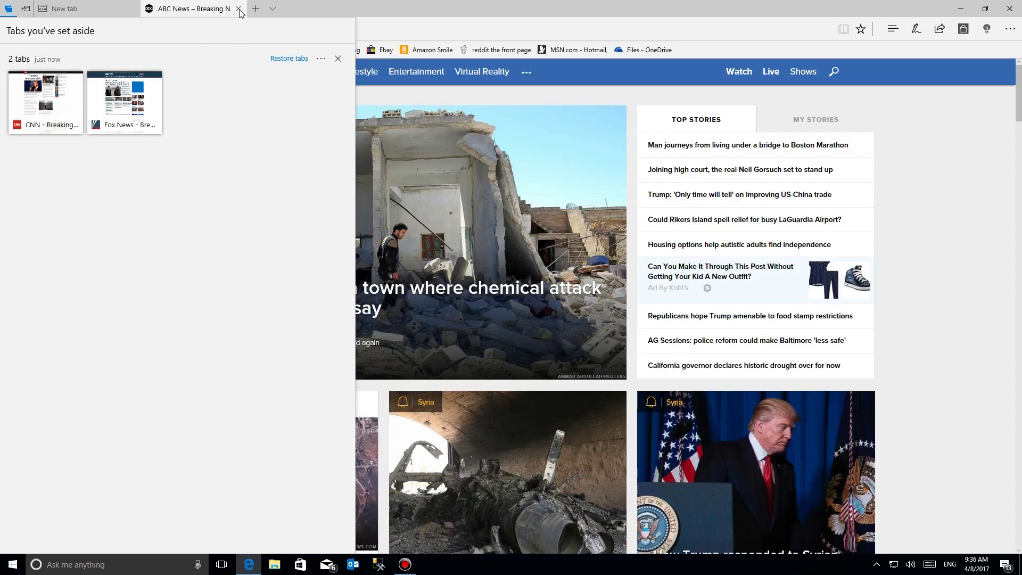
left_click(336, 59)
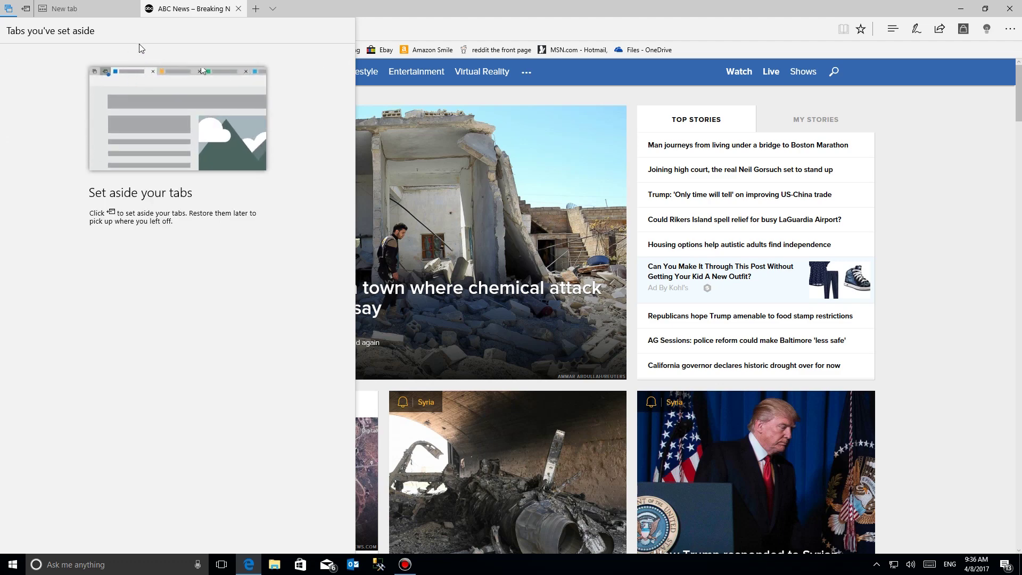
left_click(249, 10)
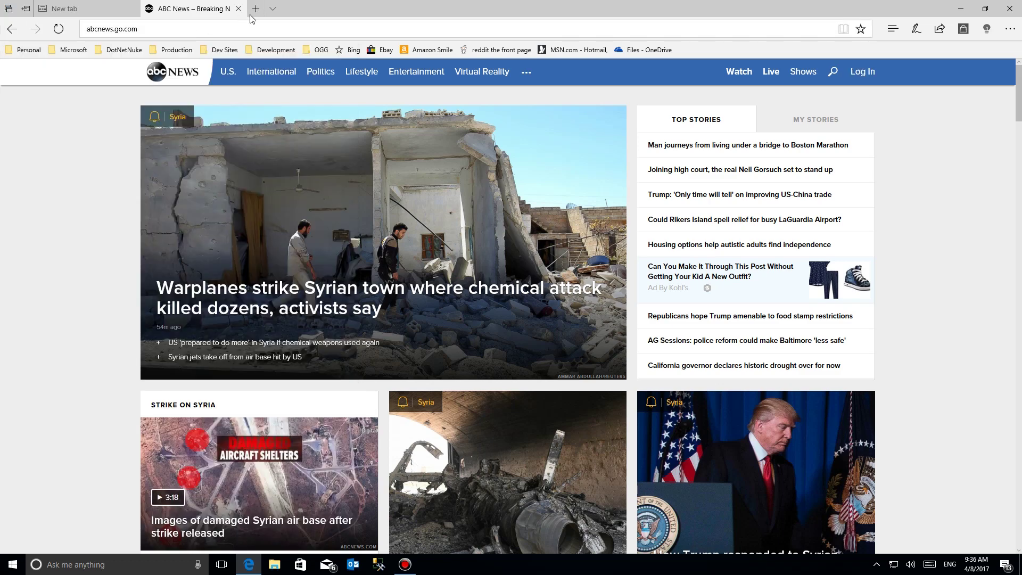
Step: Open a new tab and restore the set-aside news tab group
left_click(256, 9)
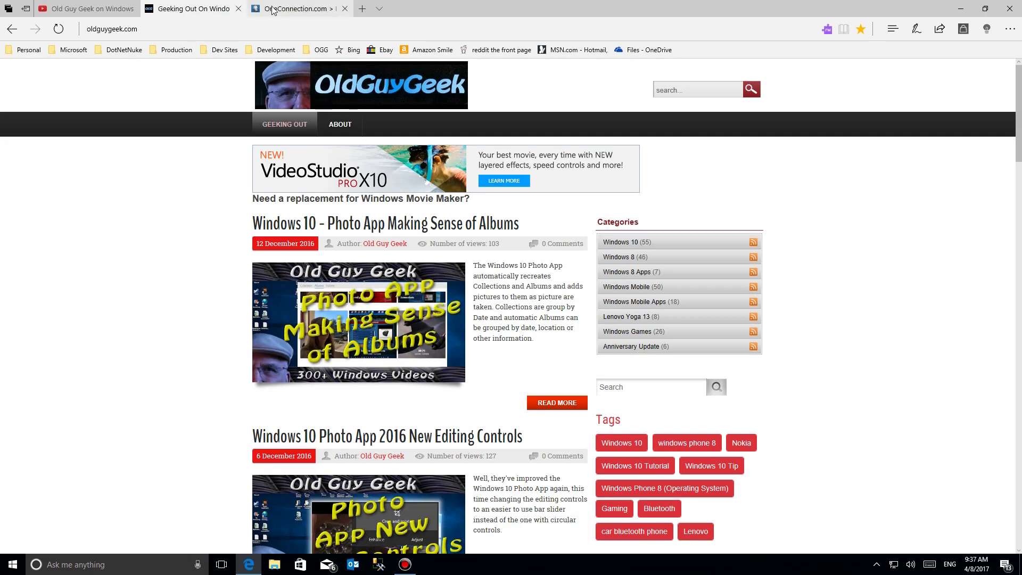
left_click(273, 10)
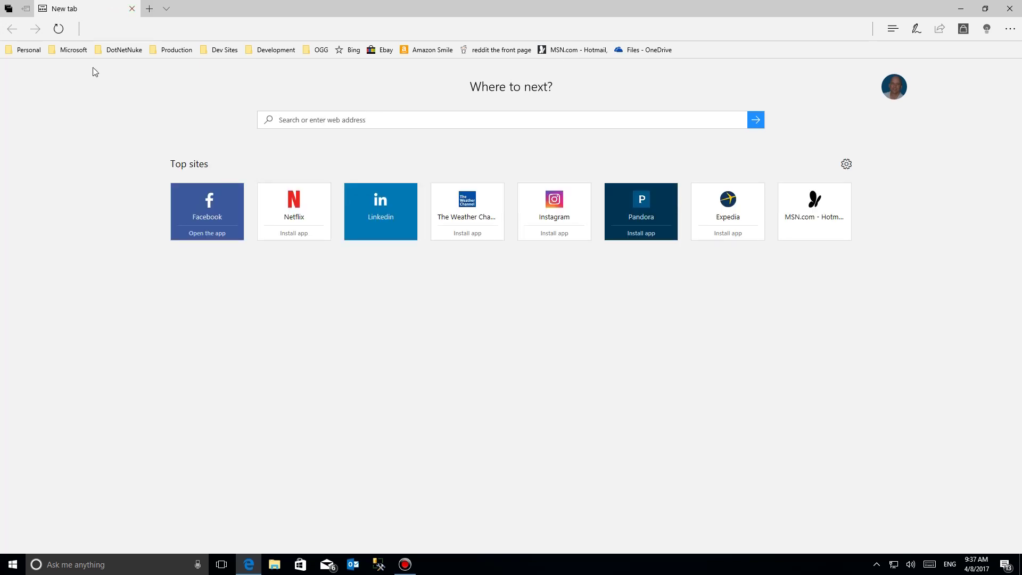
left_click(9, 9)
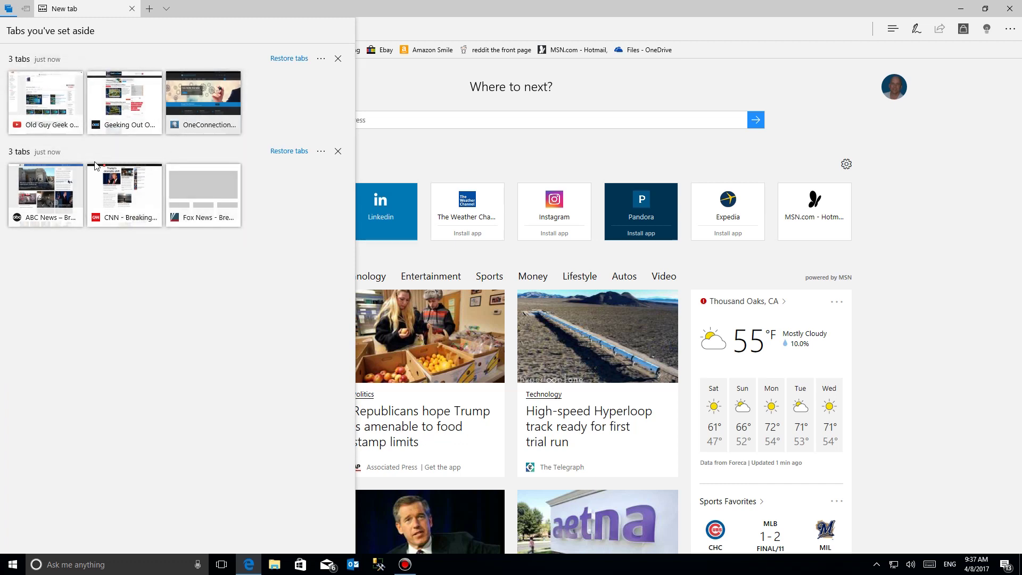
left_click(282, 153)
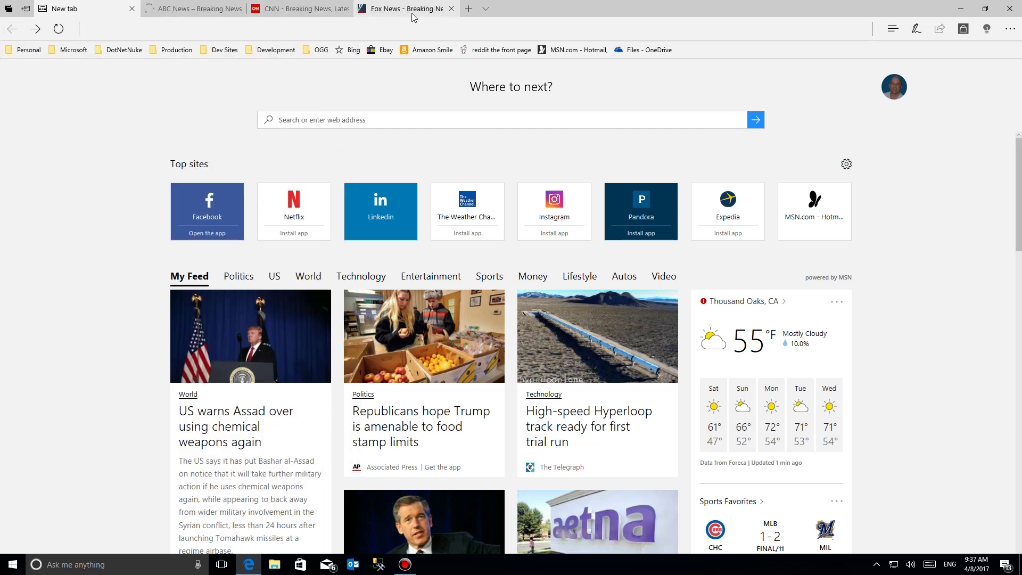
Step: Restore the set-aside Old Guy Geek tab group as well
mouse_move(413, 17)
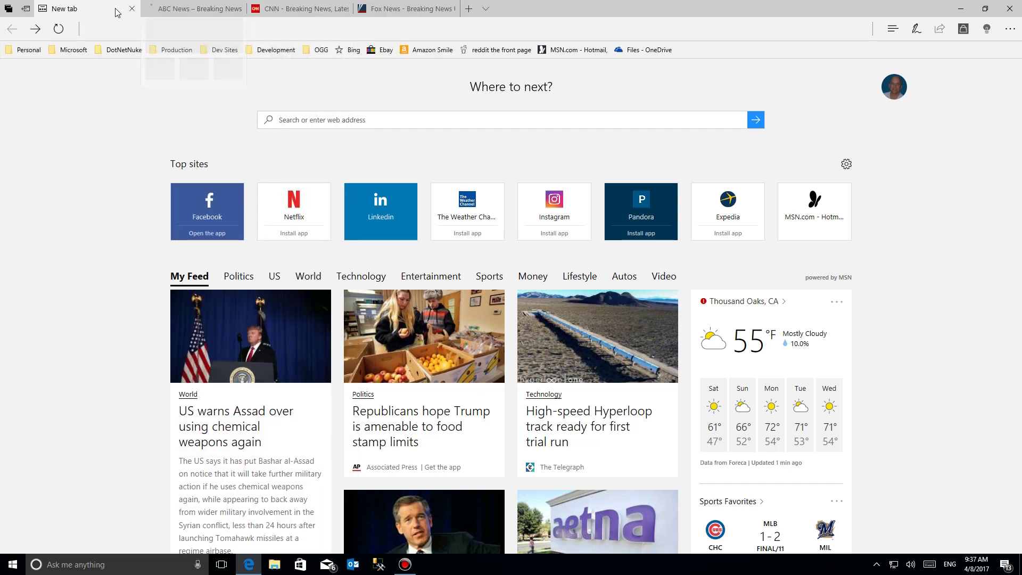
left_click(9, 9)
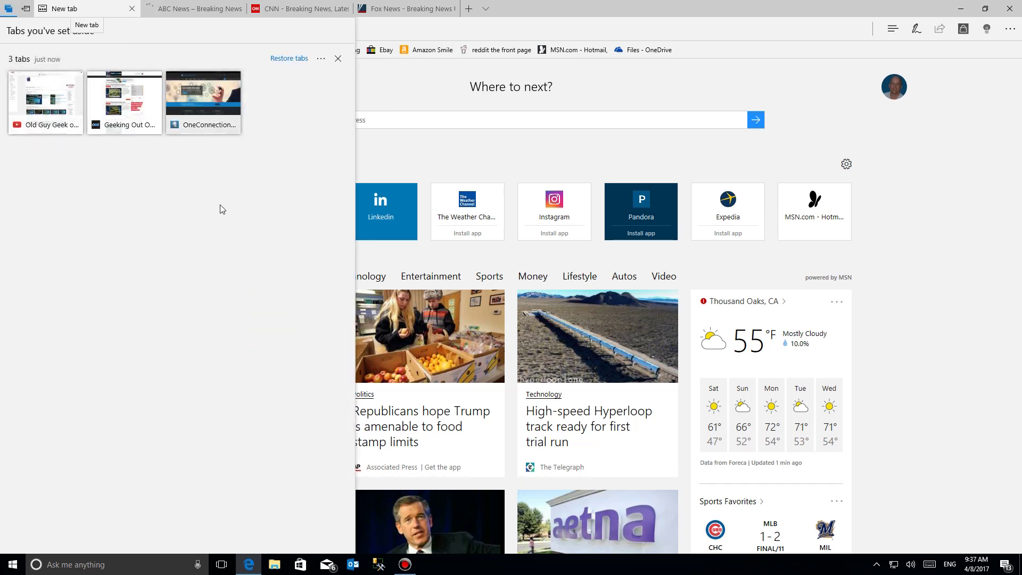
left_click(288, 58)
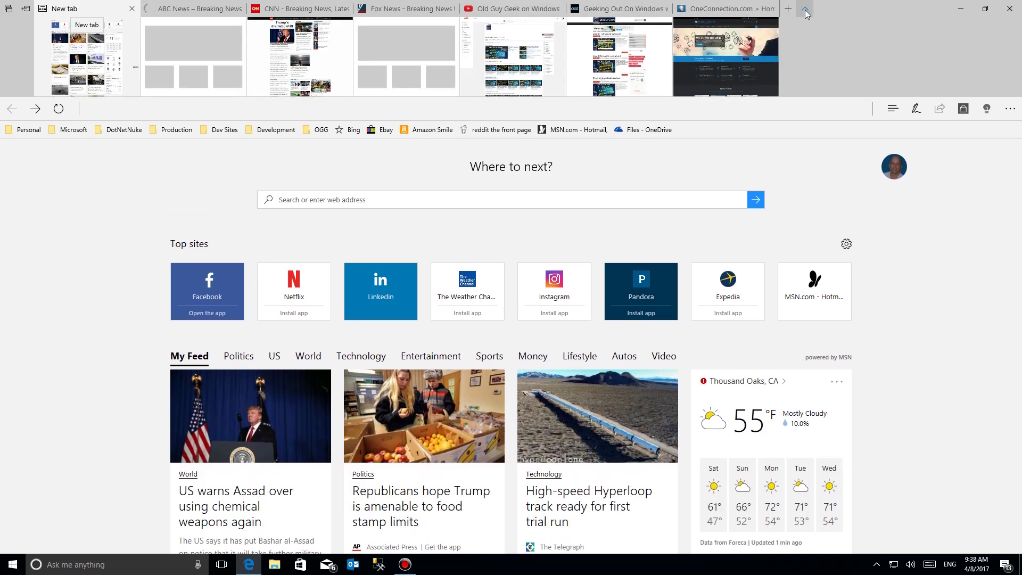
Step: Close the ABC News and empty new tabs, then set the three Old Guy Geek tabs aside
left_click(807, 14)
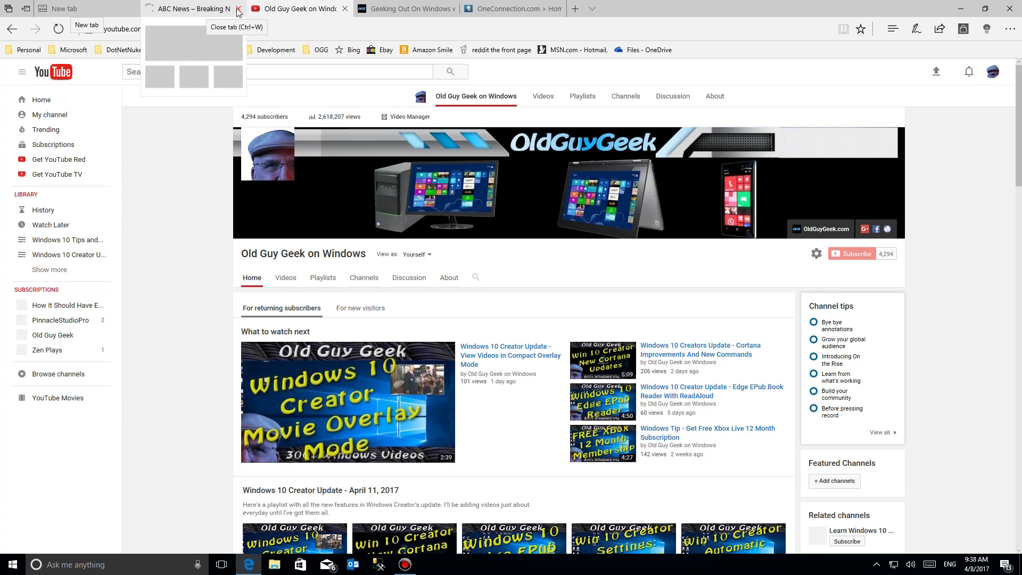
left_click(238, 10)
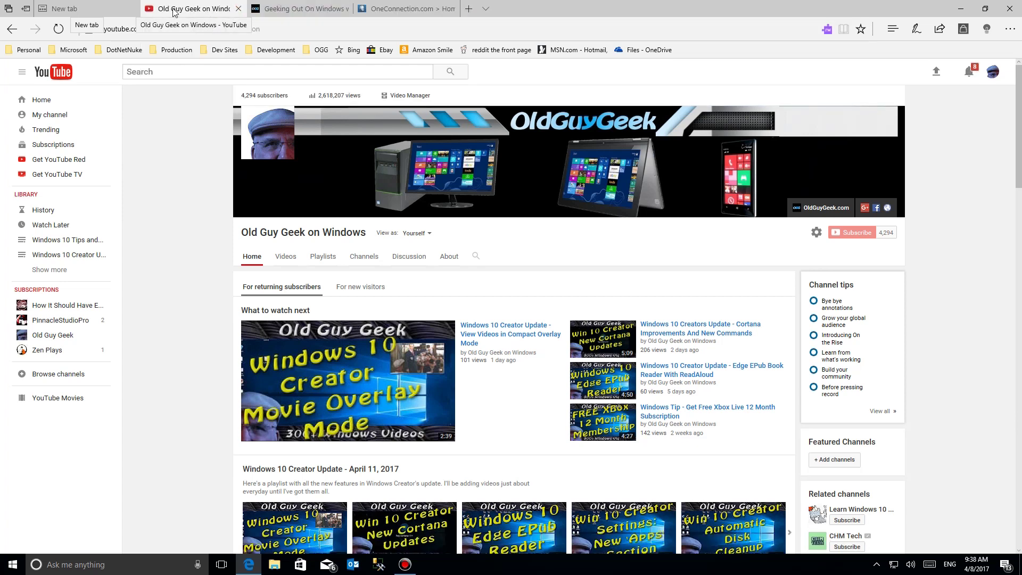
left_click(130, 9)
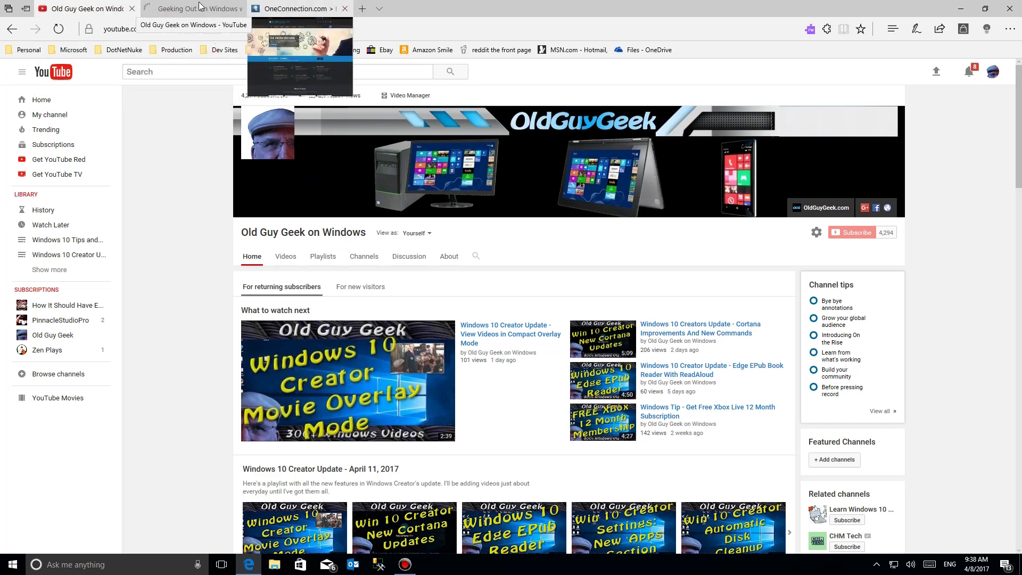
left_click(9, 11)
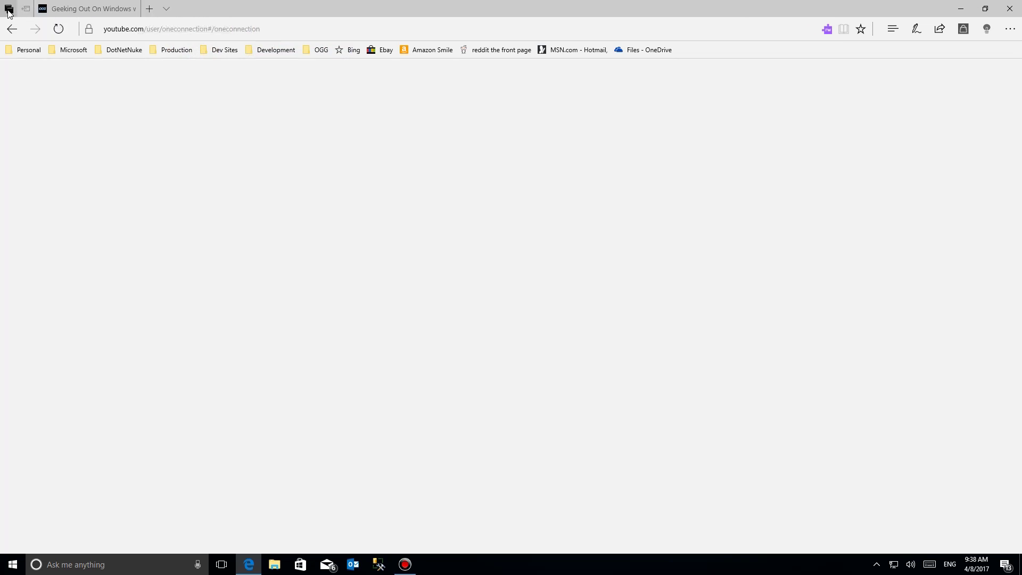
left_click(9, 11)
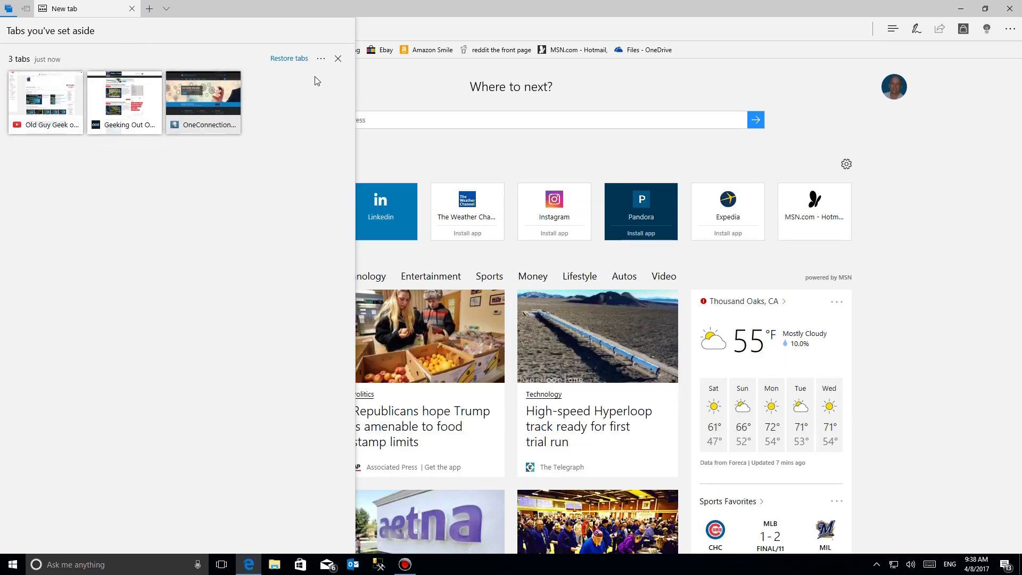
Step: Add the three set-aside tabs to favorites as the folder 'Tabs from 4/8/2017 (3)'
left_click(323, 61)
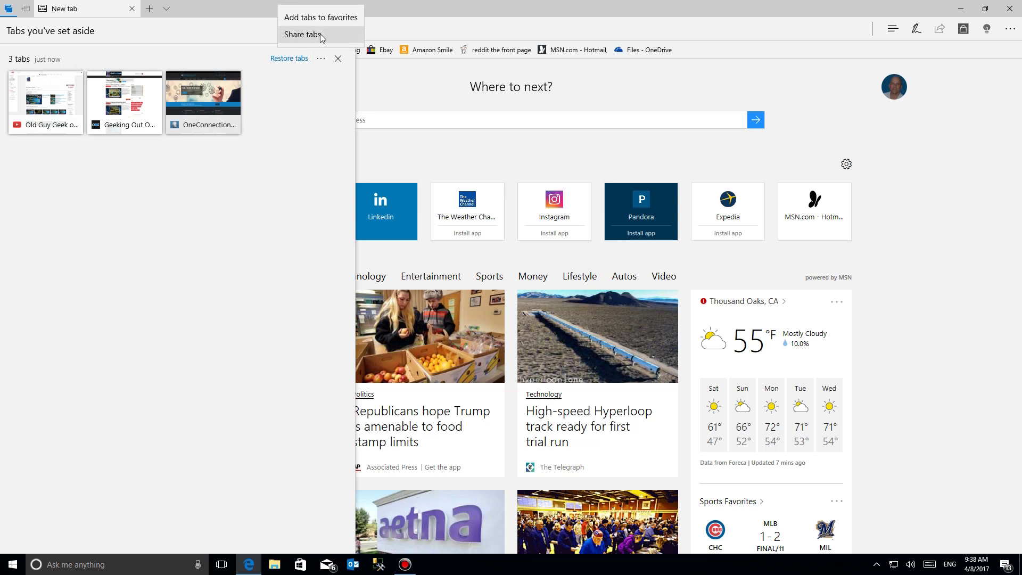
left_click(327, 17)
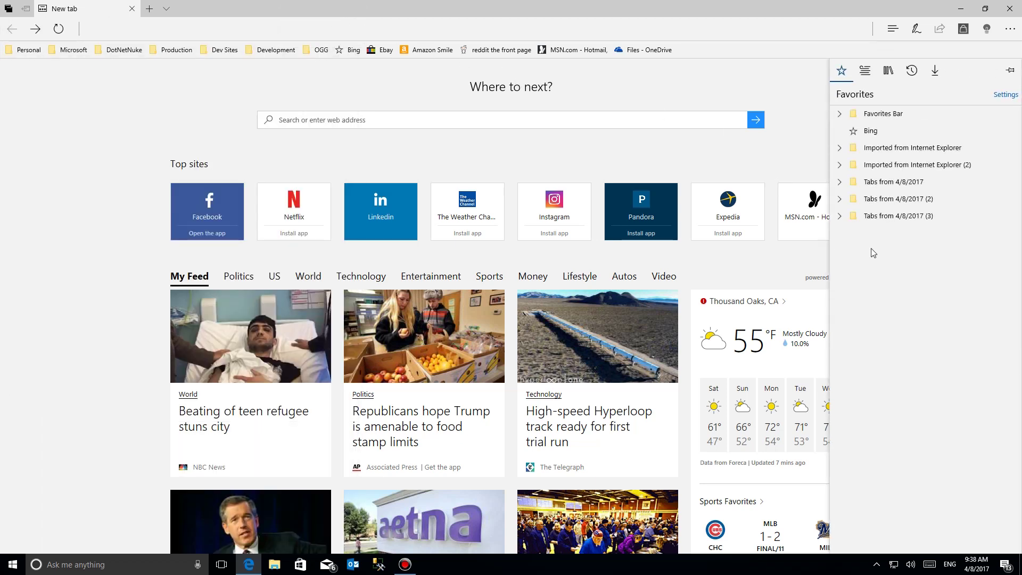
Step: Check the saved tab folders' contents and delete 'Tabs from 4/8/2017 (2)' from Favorites
left_click(846, 218)
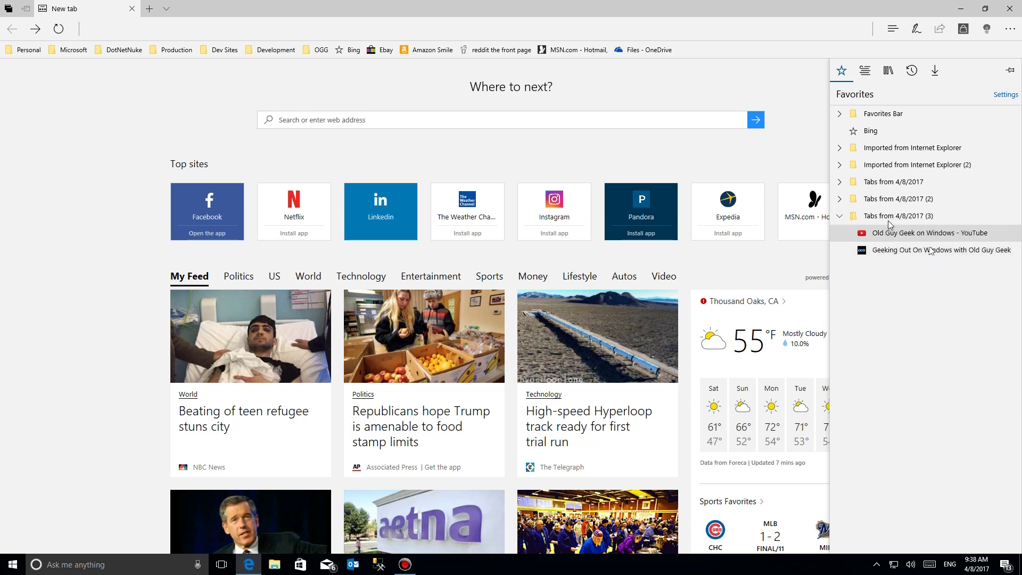
left_click(841, 199)
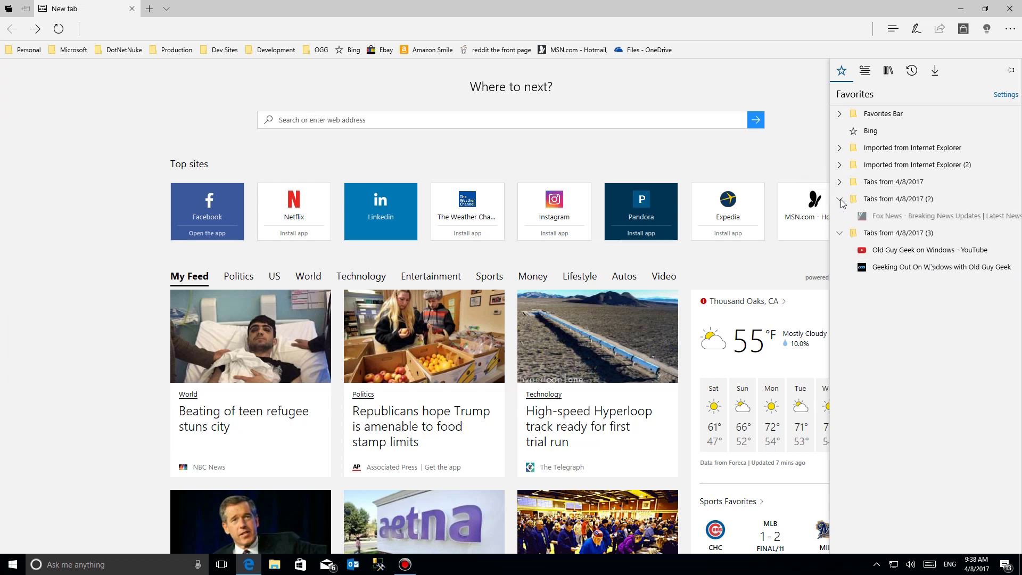
left_click(840, 199)
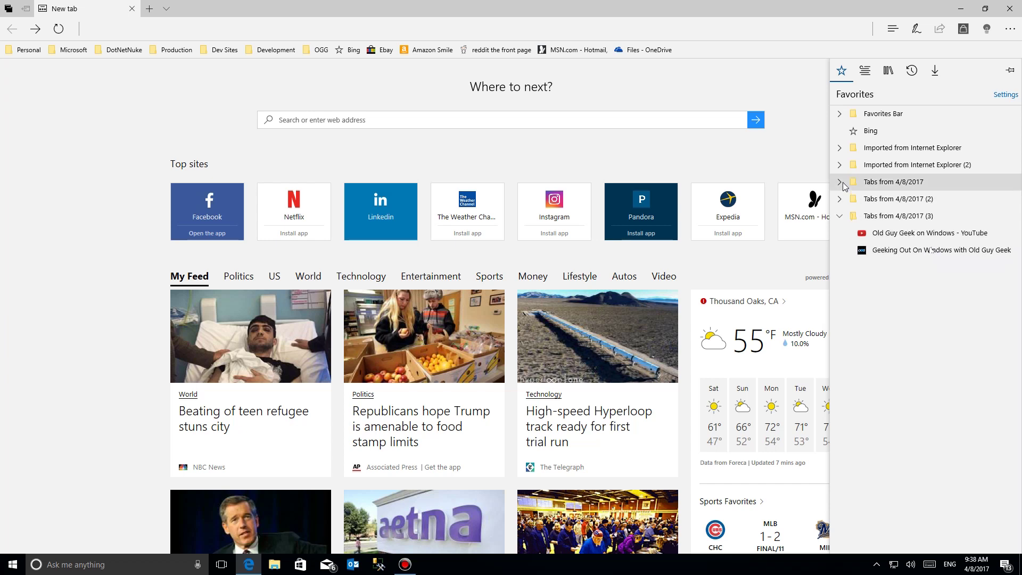
left_click(841, 182)
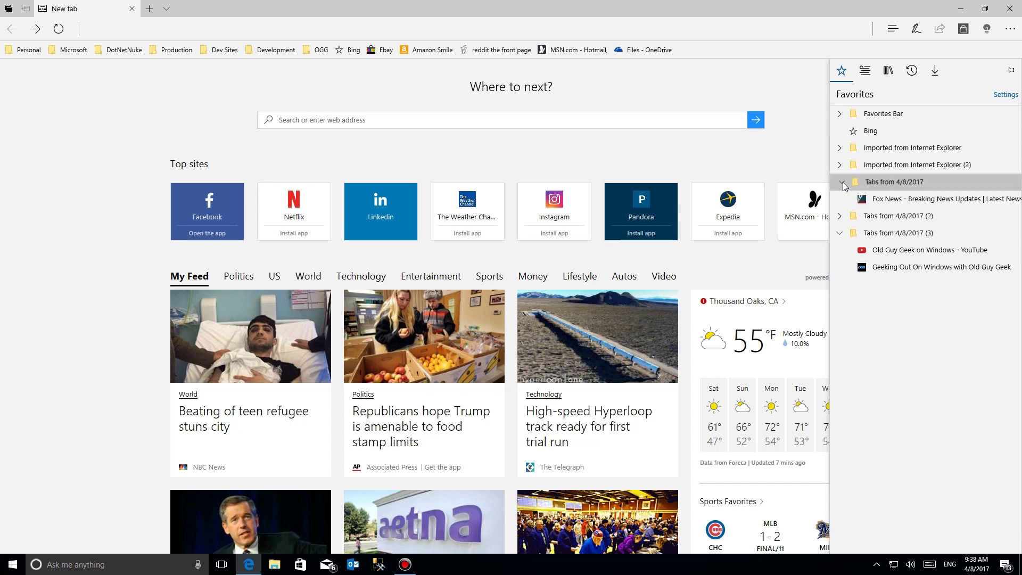
left_click(841, 182)
right_click(920, 204)
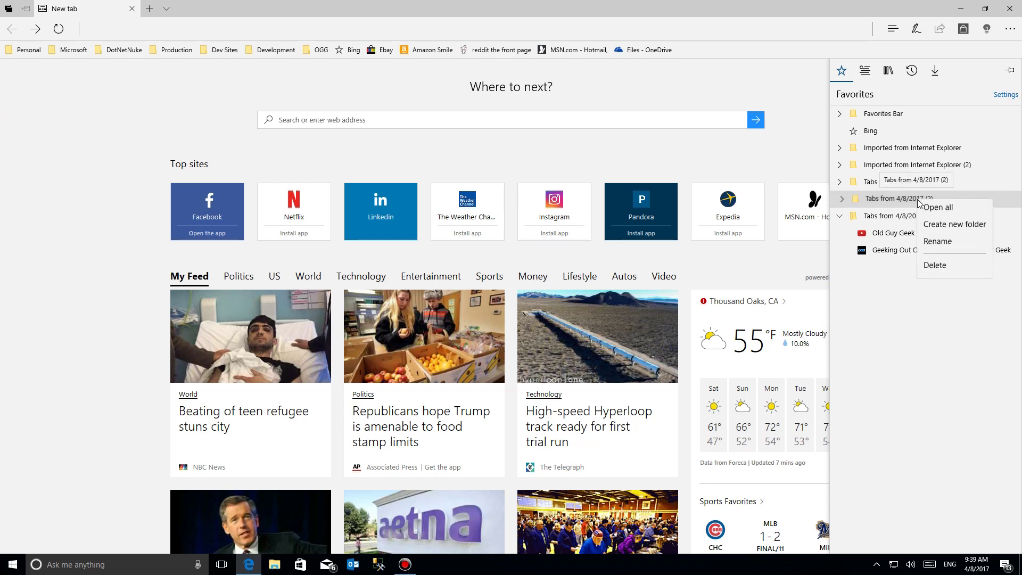
left_click(933, 267)
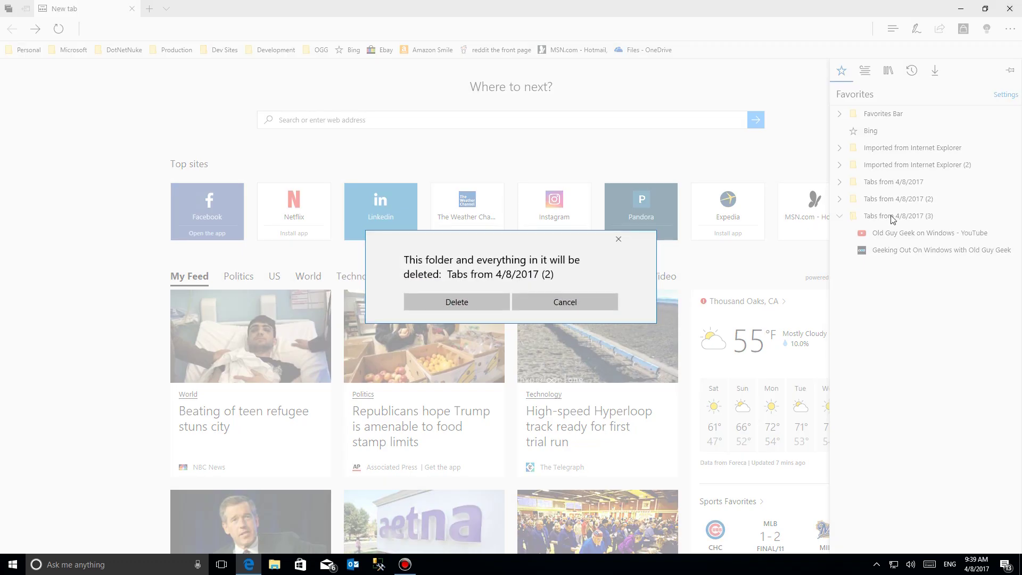
left_click(456, 302)
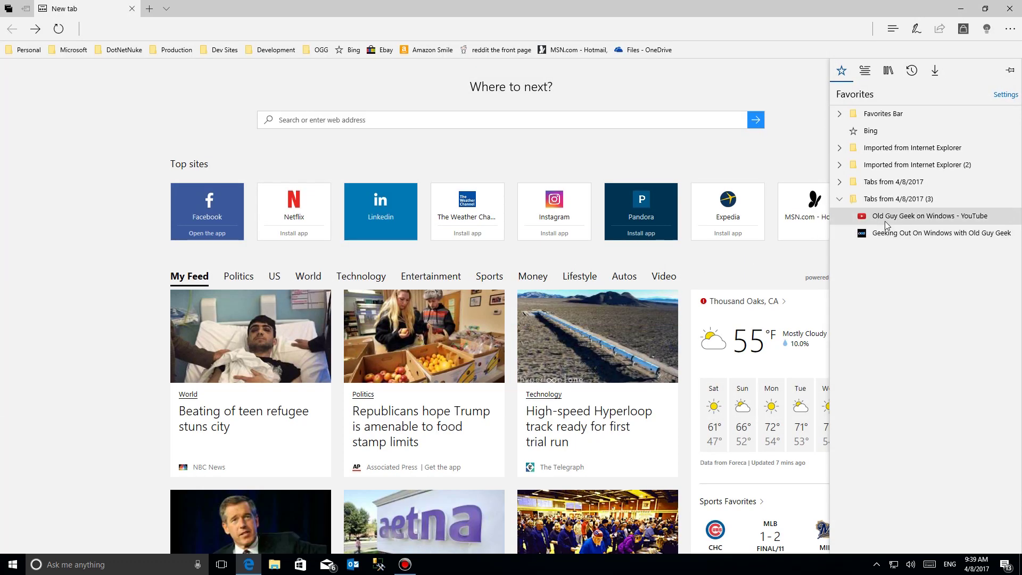
Step: Rename the favorites folder 'Tabs from 4/8/2017 (3)' to 'My Business Tabs'
right_click(889, 200)
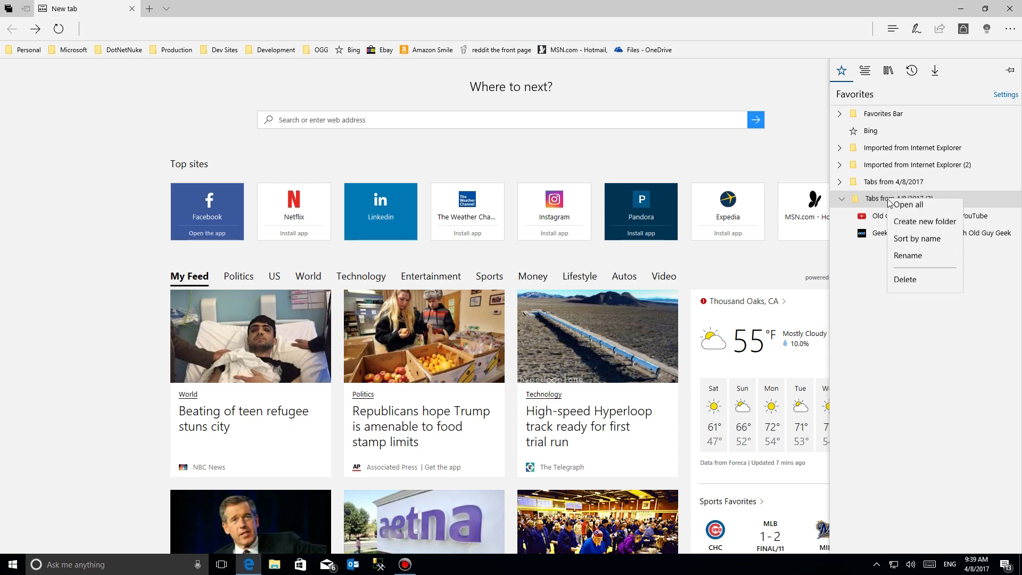
left_click(911, 260)
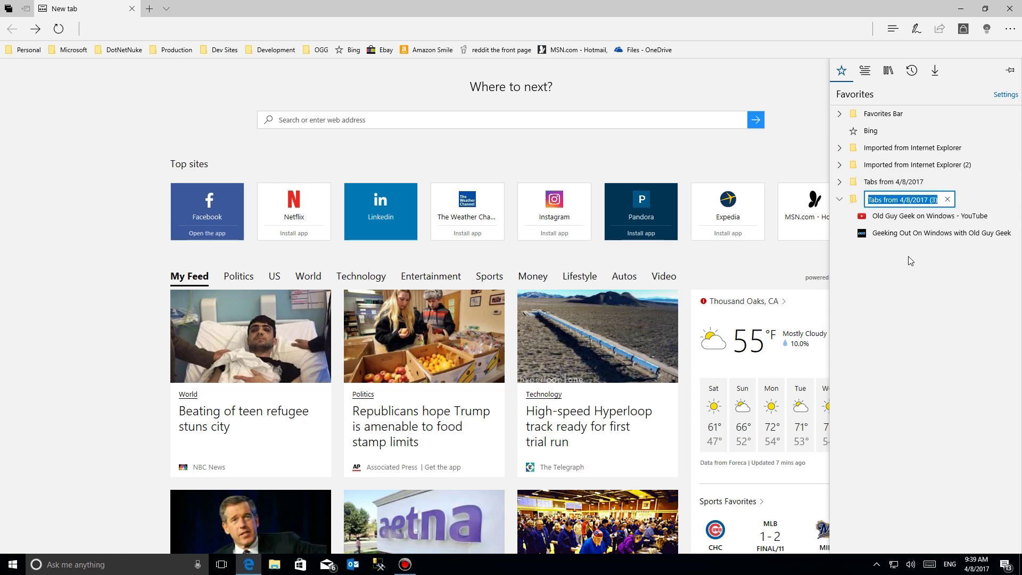
type("My Business Tabs")
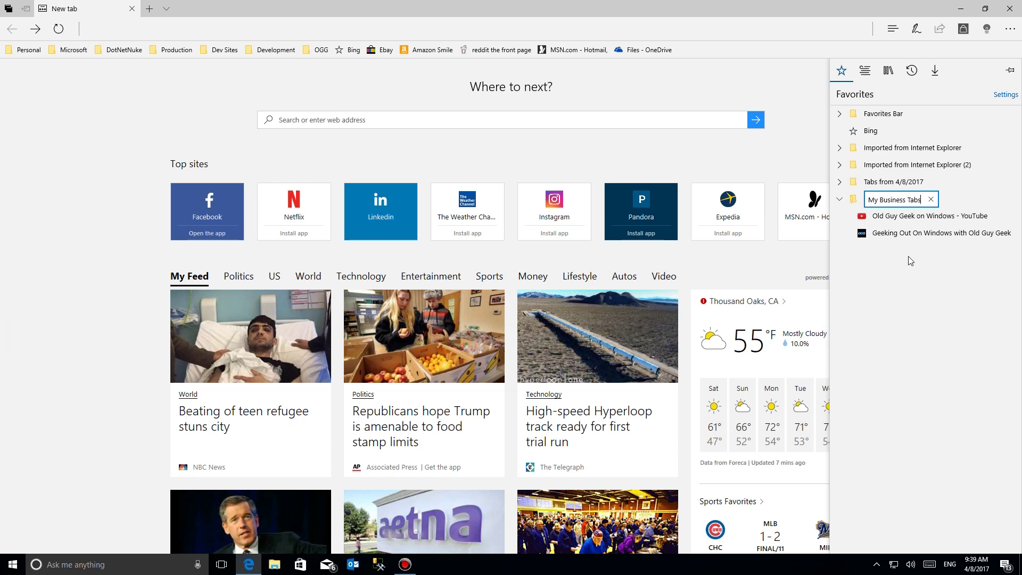
key("Return")
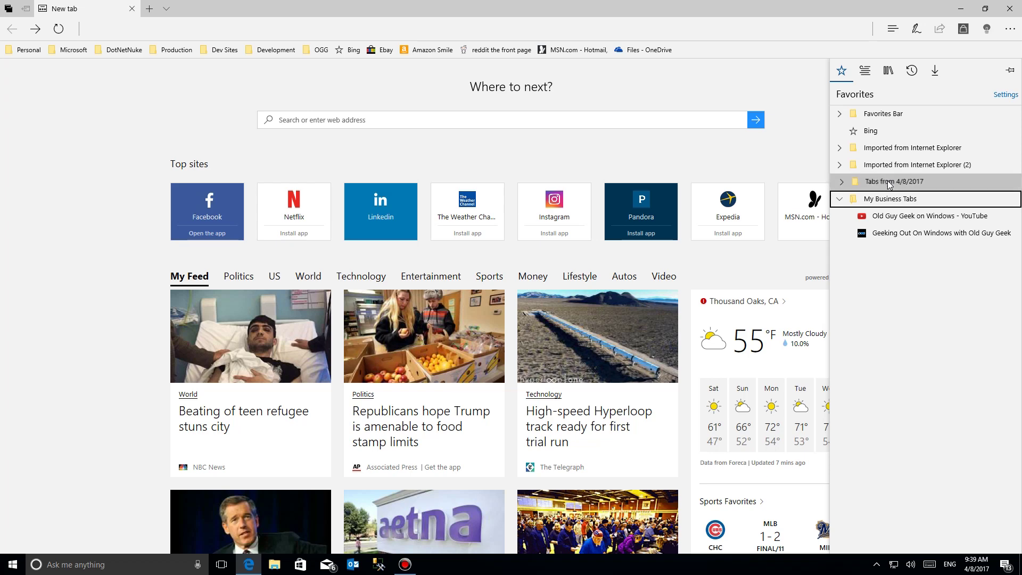
right_click(887, 180)
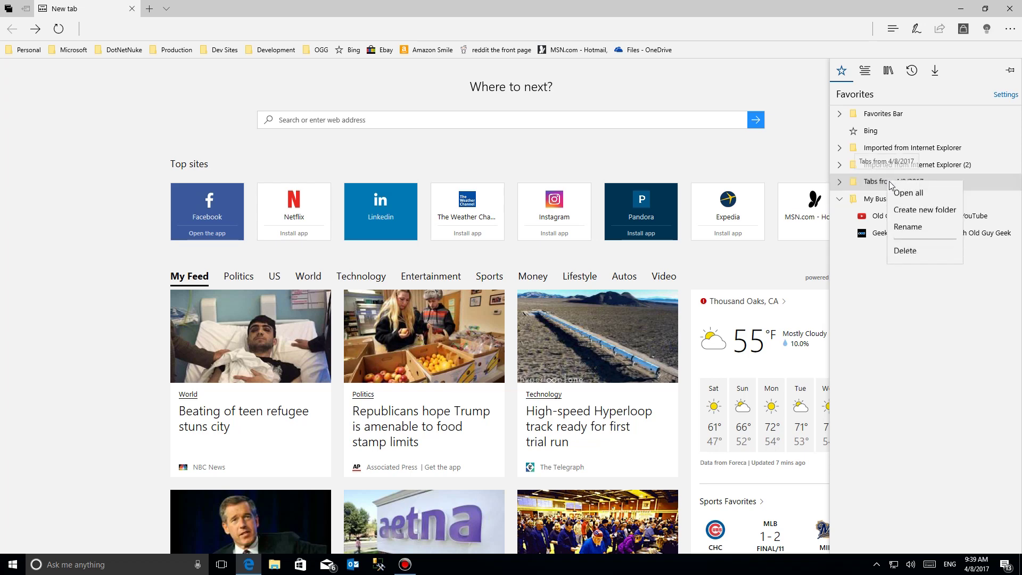
Step: Delete the 'Tabs from 4/8/2017' favorites folder and collapse My Business Tabs
left_click(904, 250)
left_click(458, 301)
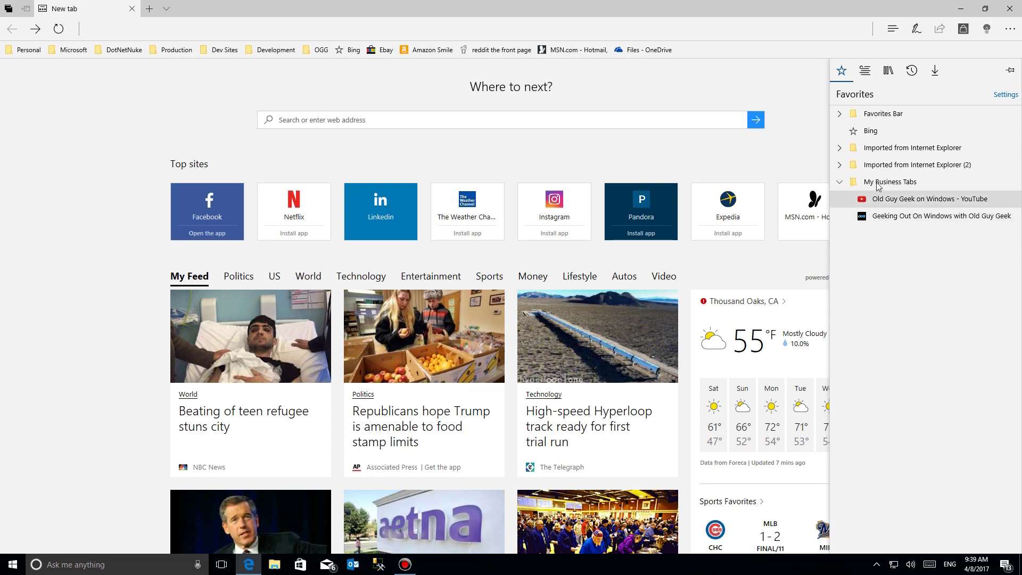
left_click(841, 181)
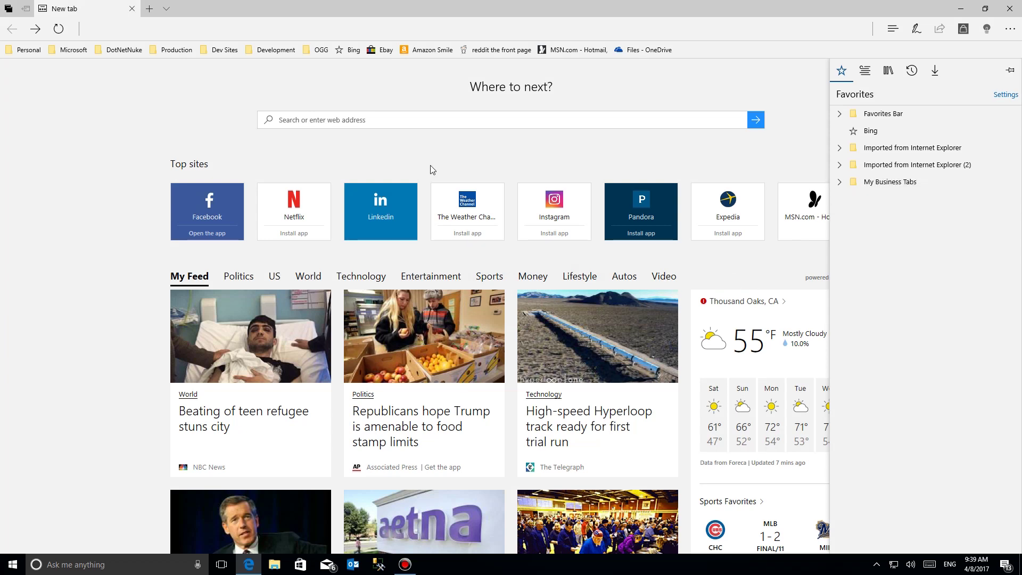